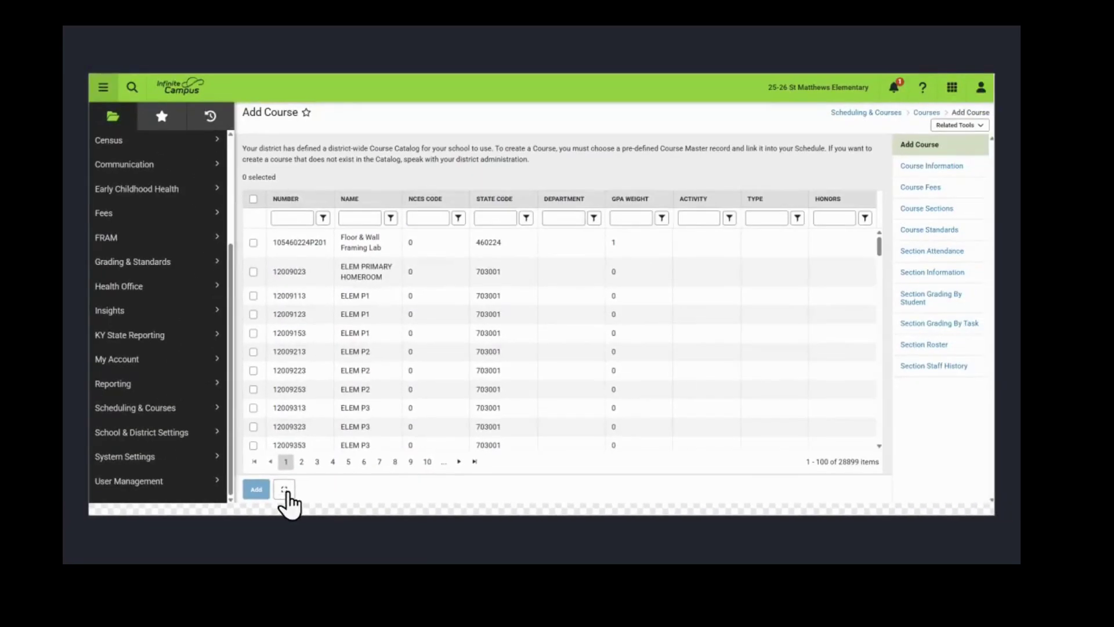
pyautogui.click(285, 489)
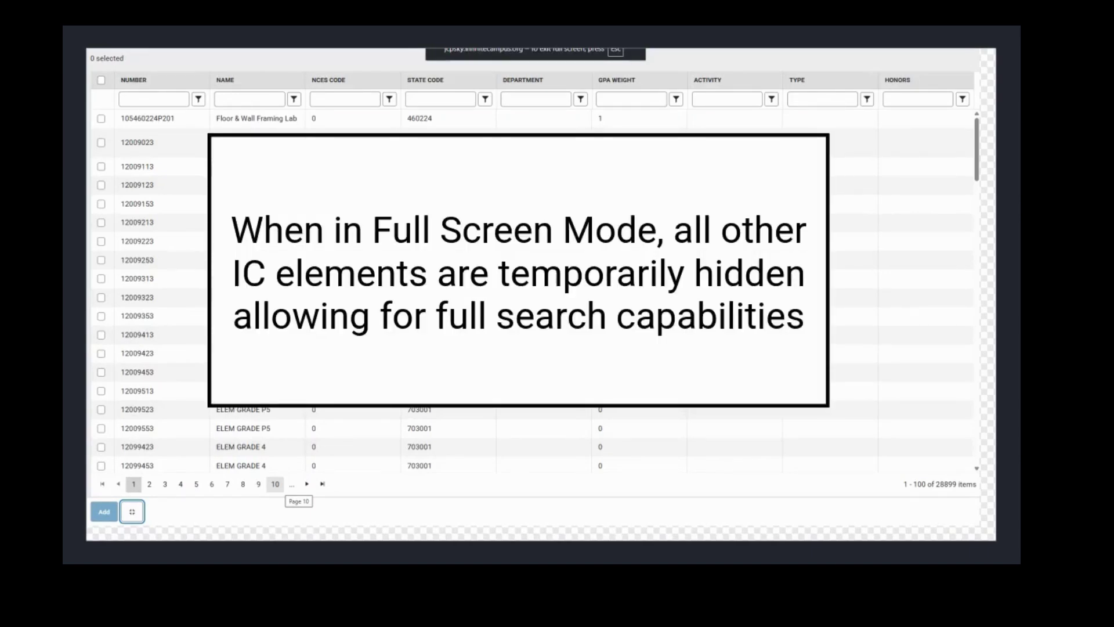
# Step: Exit full-screen view so the Add Course catalog table returns to the normal page
pyautogui.click(132, 513)
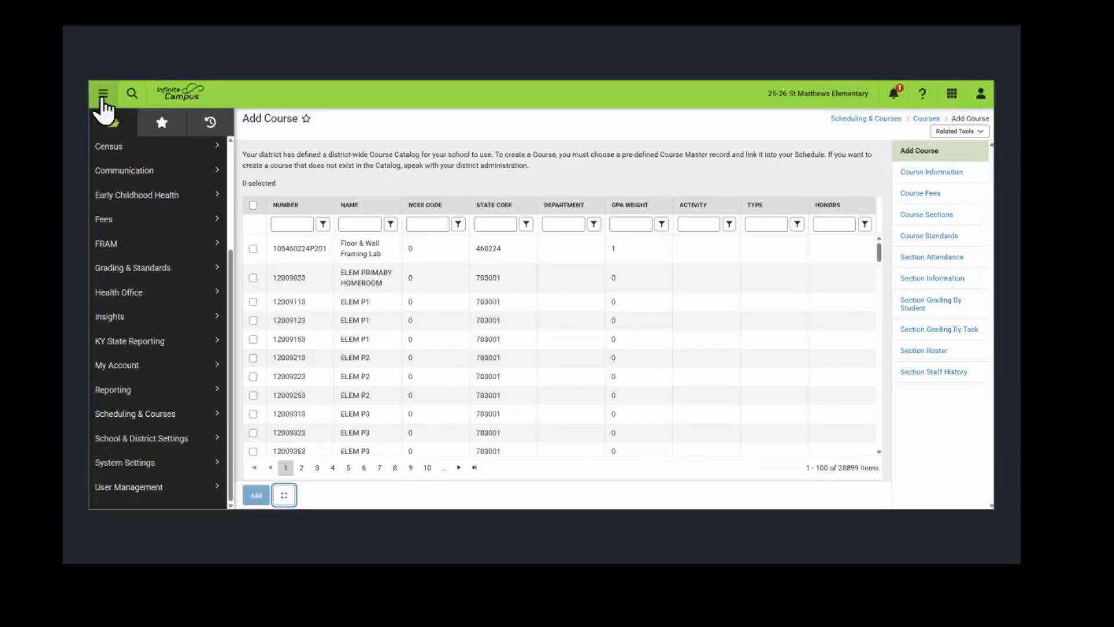
# Step: Hide the left navigation menu panel to widen the Add Course catalog table
pyautogui.click(103, 96)
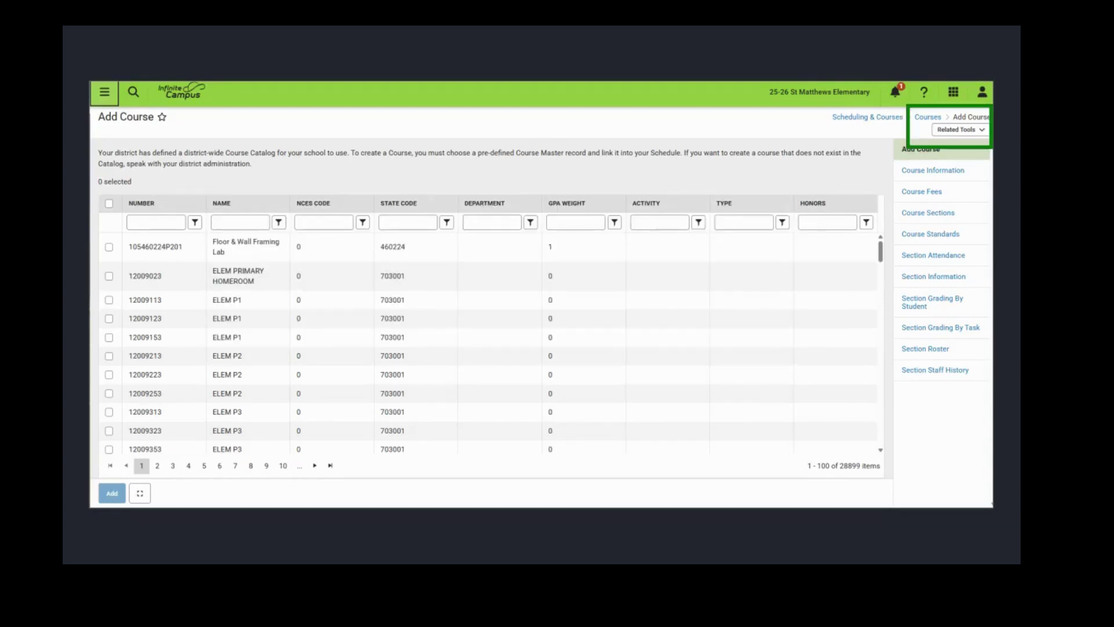
pyautogui.click(964, 130)
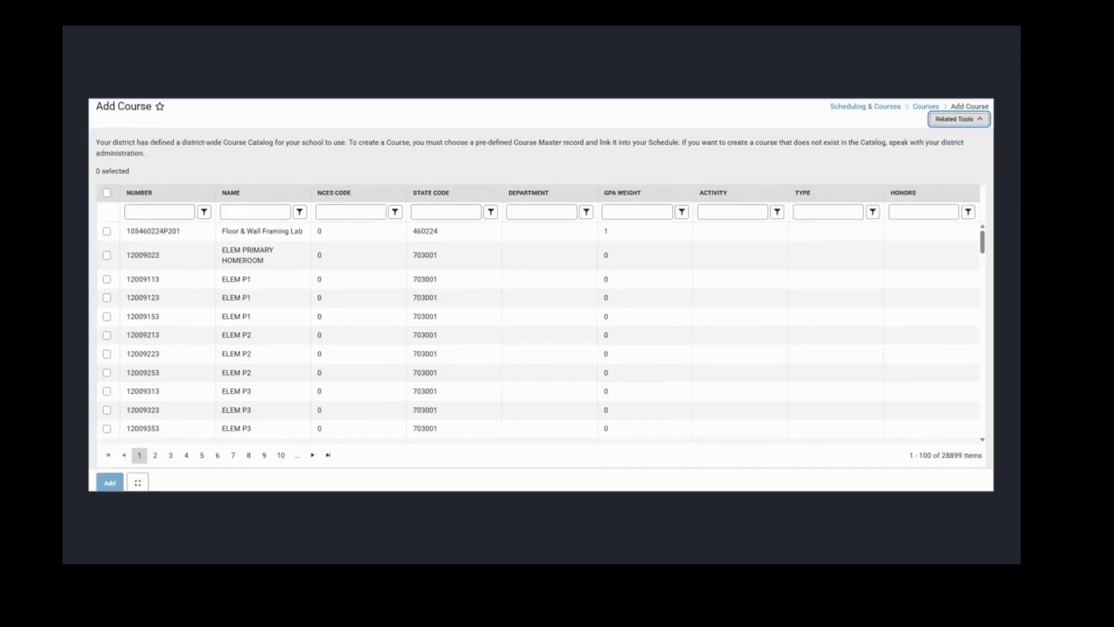